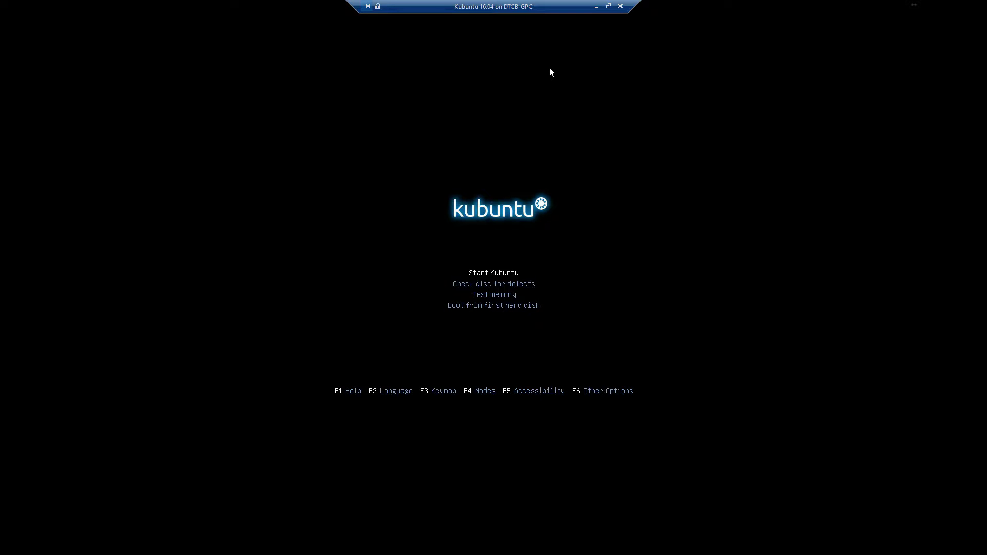
Move the boot menu selection between Start Kubuntu and 'Check disc for defects', ending on the disc check
key("Down")
key("Up")
key("Down")
key("Down")
key("Down")
key("Up")
key("Up")
key("Up")
key("Down")
key("Down")
key("Down")
key("Up")
key("Up")
key("Up")
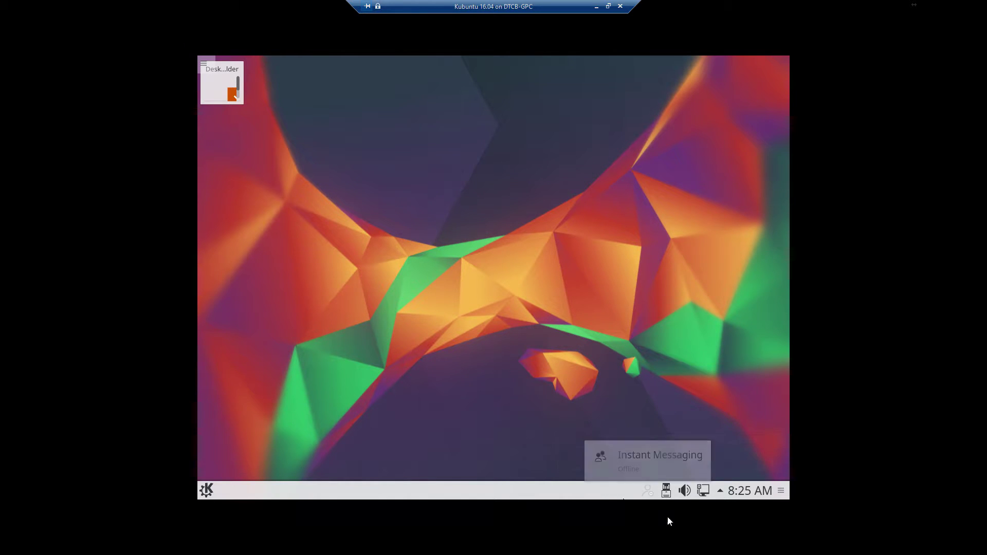
left_click(720, 492)
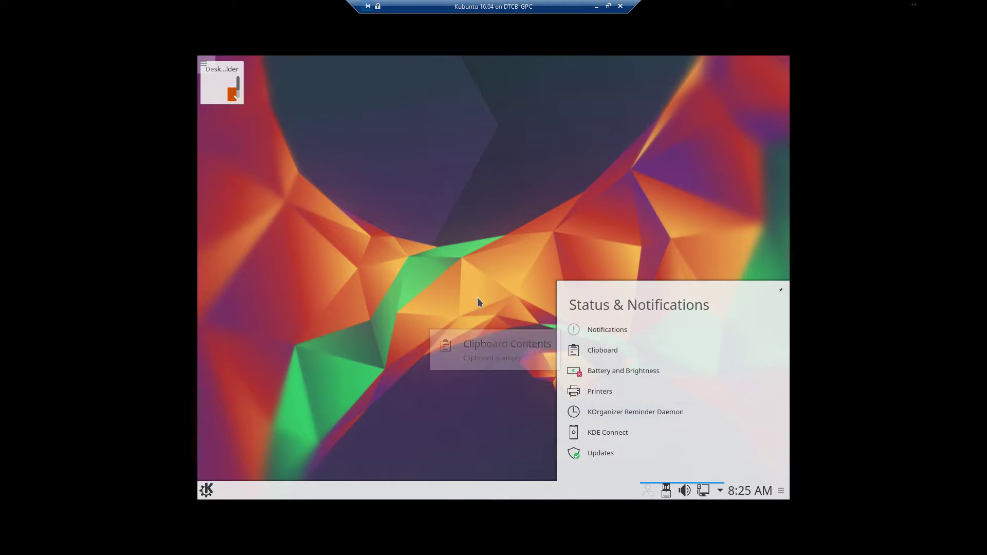
left_click(718, 491)
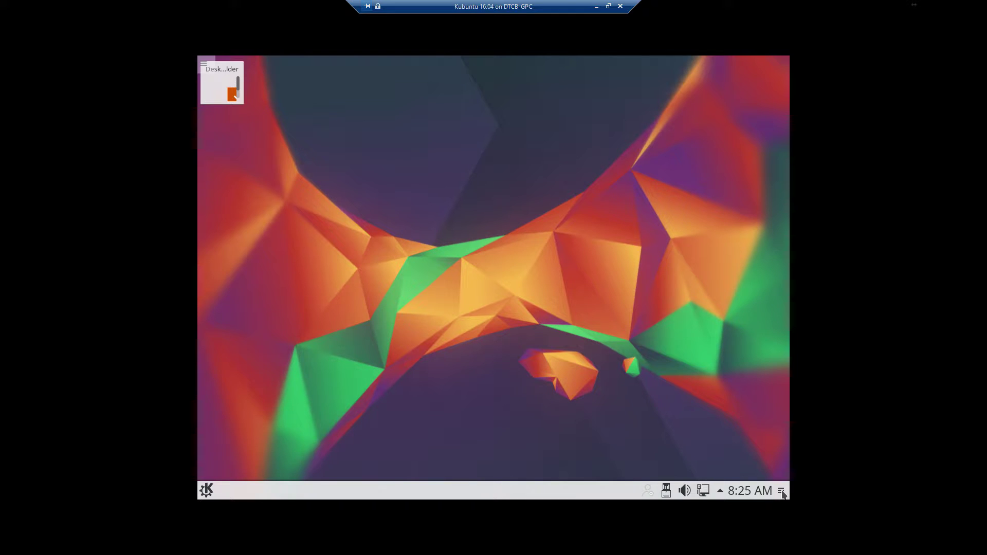
left_click(781, 491)
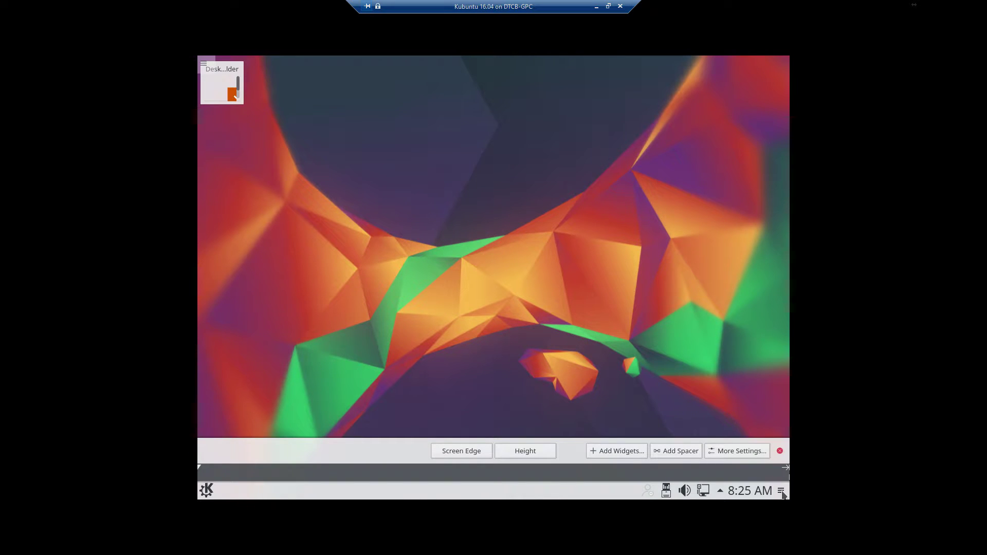
mouse_move(545, 497)
mouse_move(463, 496)
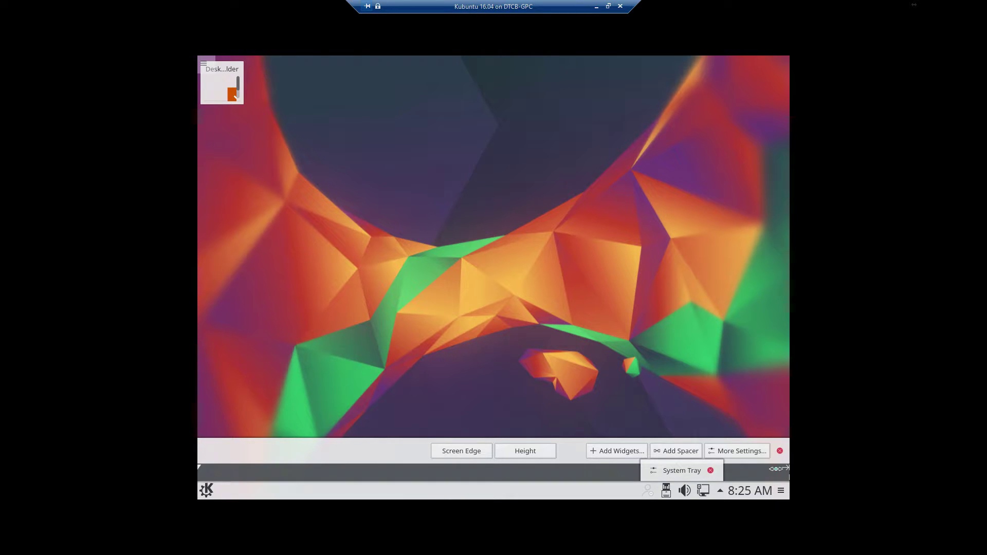
left_click(780, 450)
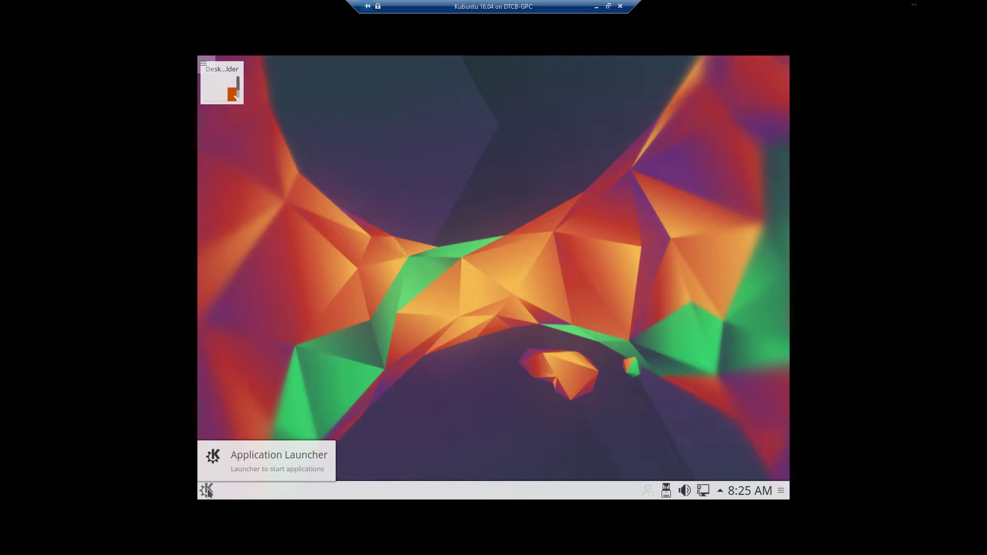
left_click(207, 491)
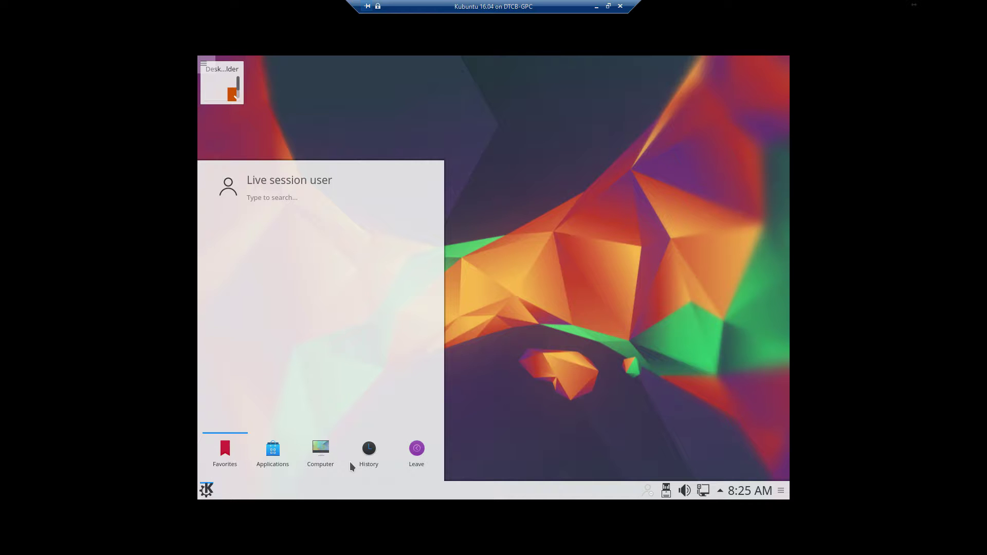
Look through the launcher's Education category, then return to all application categories
mouse_move(270, 455)
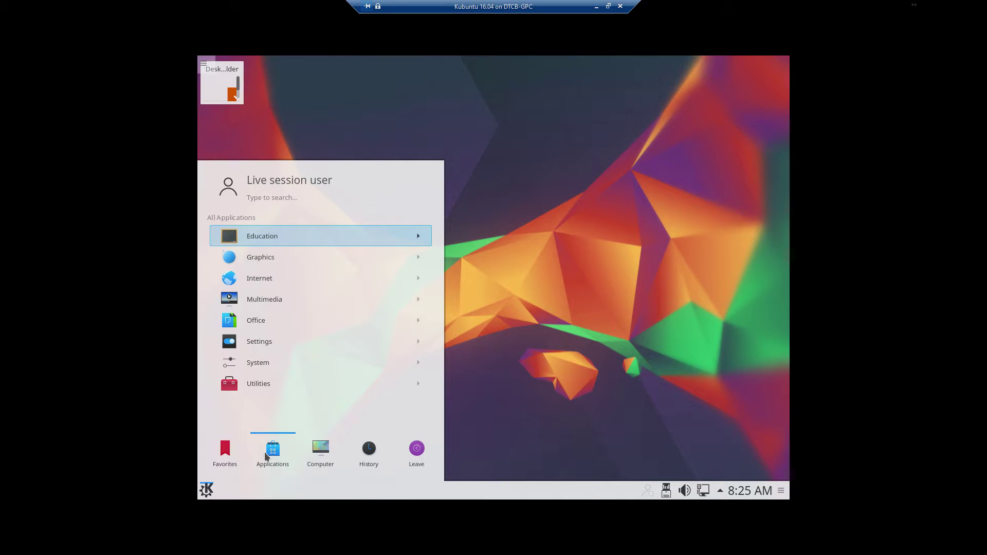
left_click(272, 244)
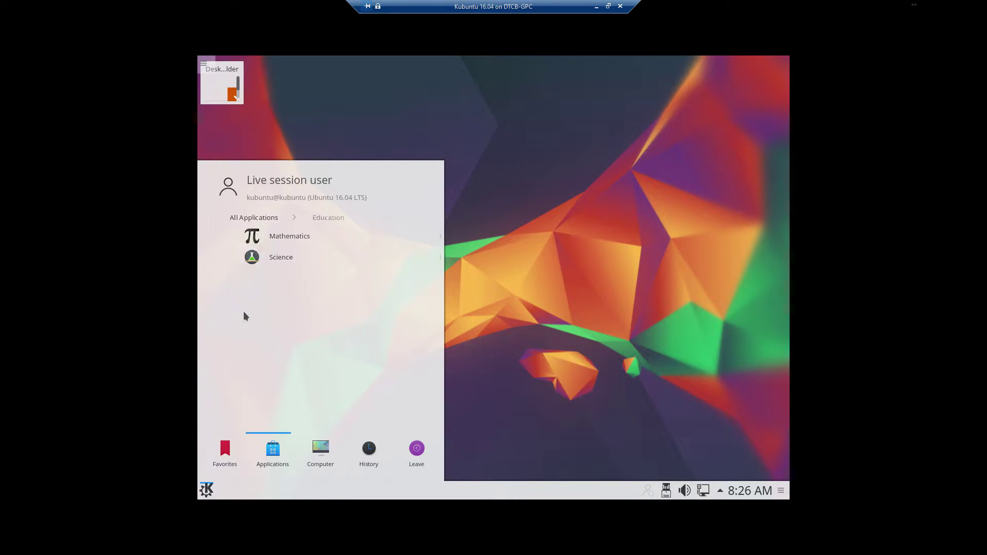
key("Escape")
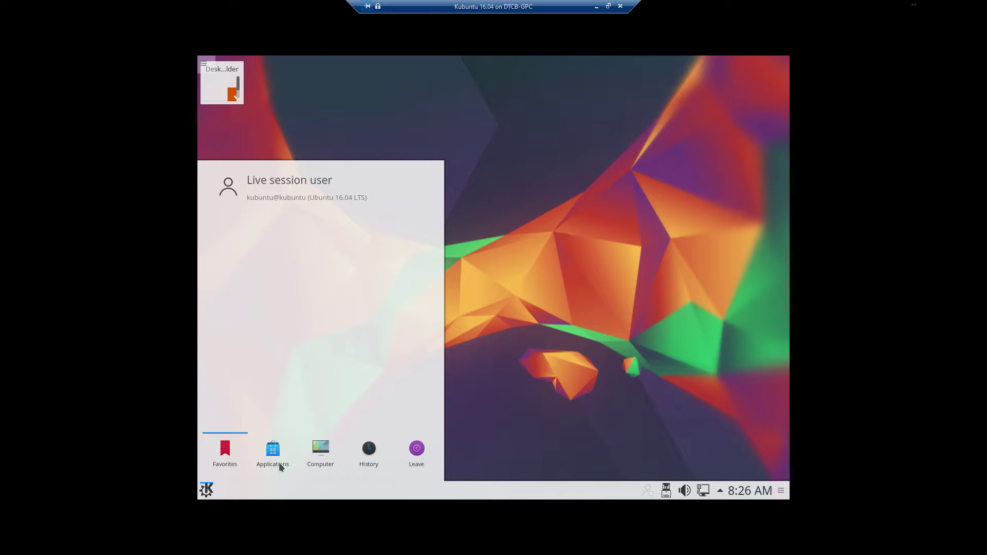
mouse_move(289, 445)
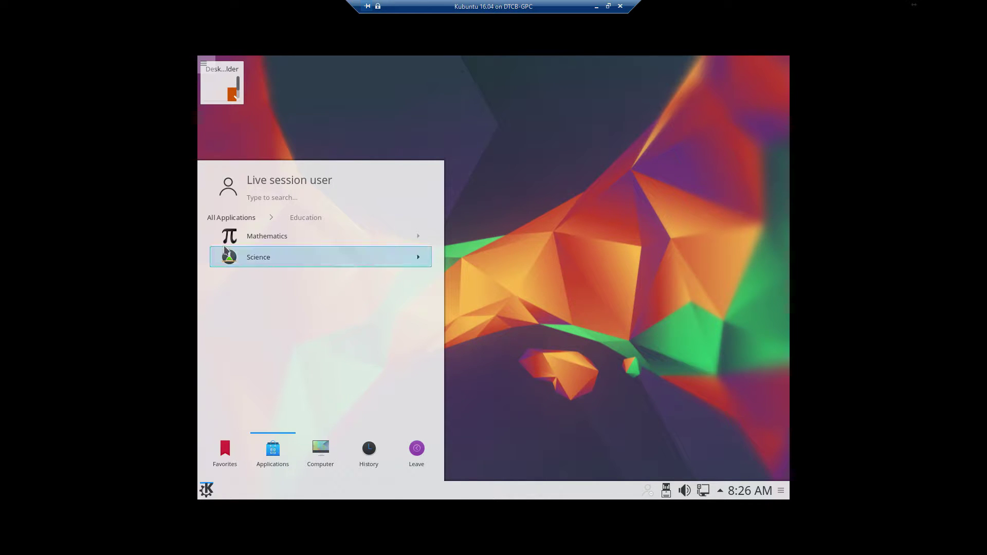
left_click(219, 217)
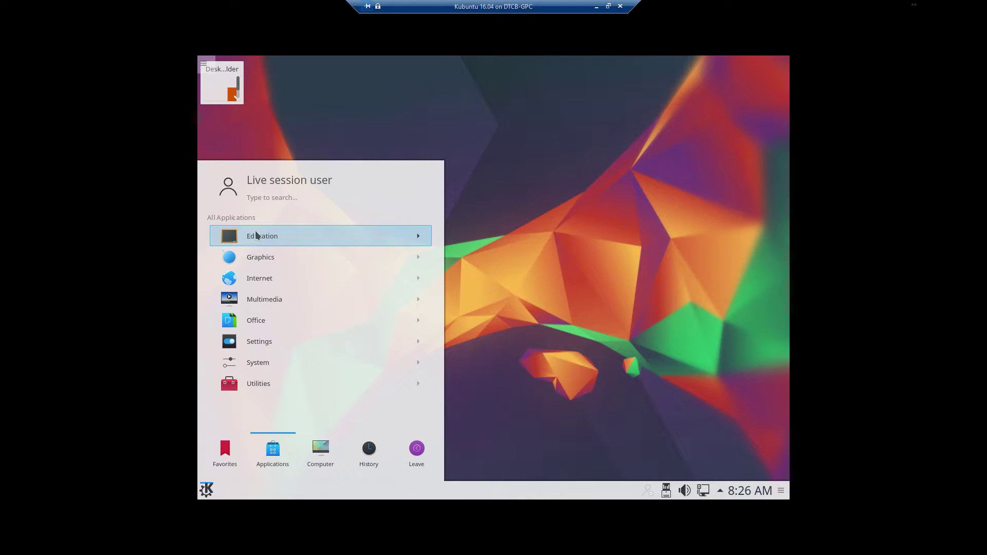
Open the Internet category, scroll through its applications, and go back to the category list
left_click(298, 280)
scroll(329, 293, "down", 1)
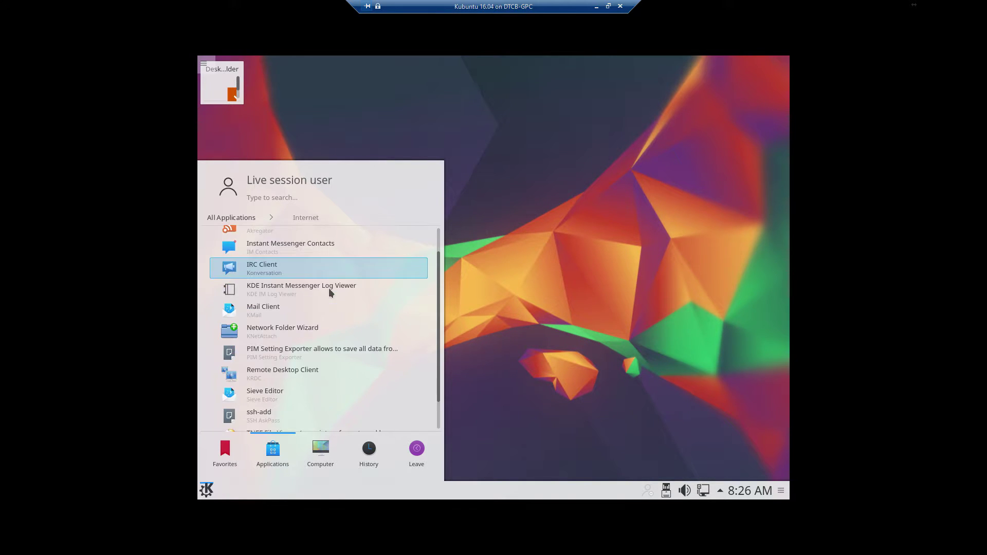
scroll(329, 293, "down", 1)
scroll(331, 293, "up", 2)
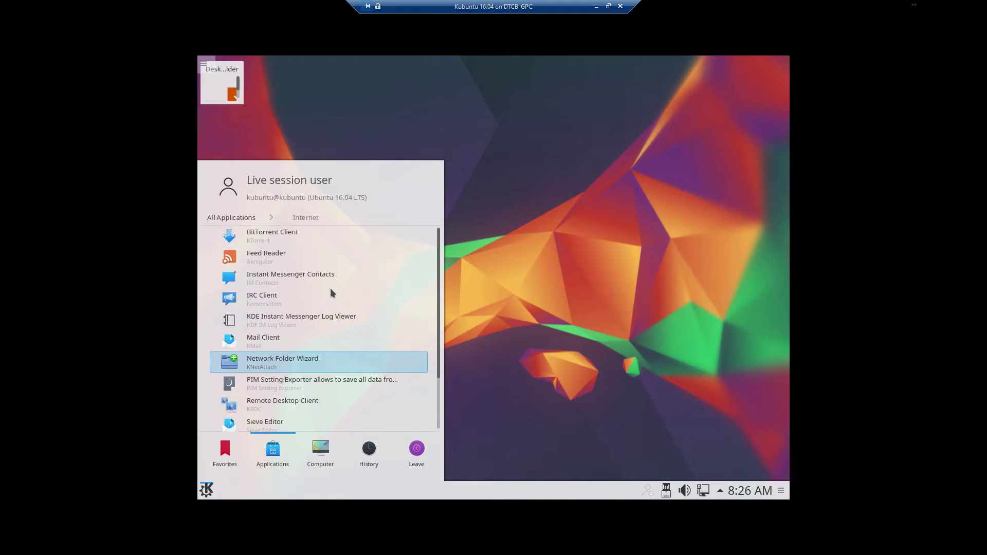
scroll(332, 293, "down", 2)
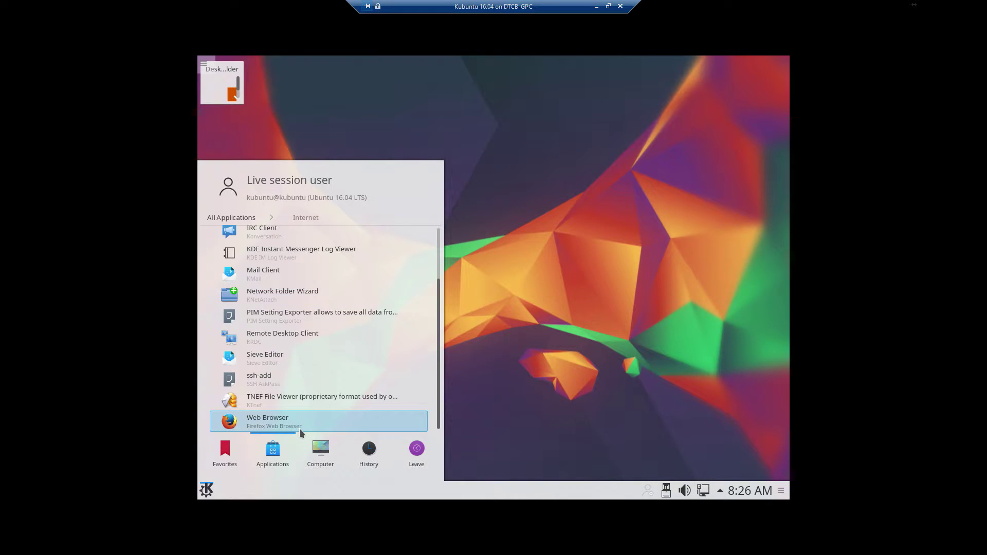
scroll(388, 324, "up", 2)
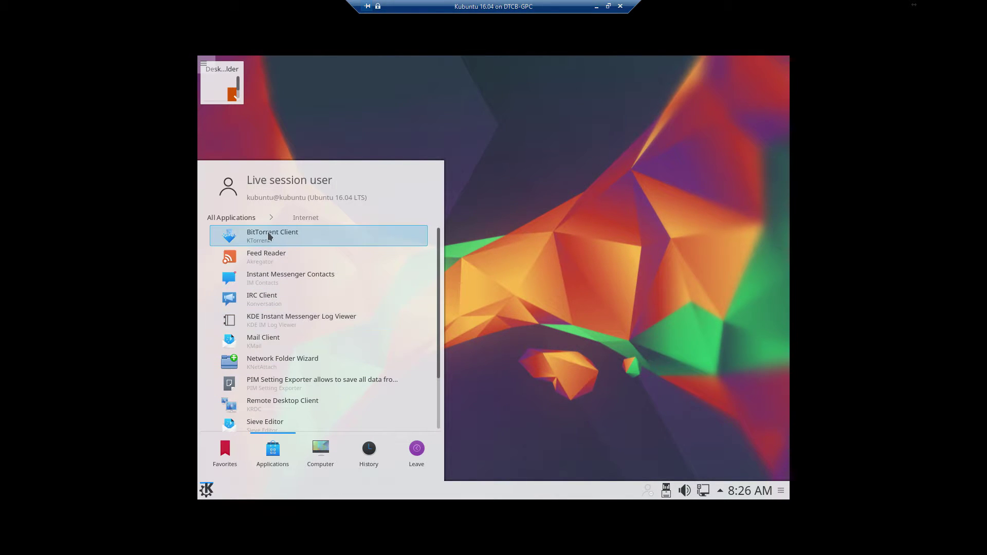
left_click(231, 218)
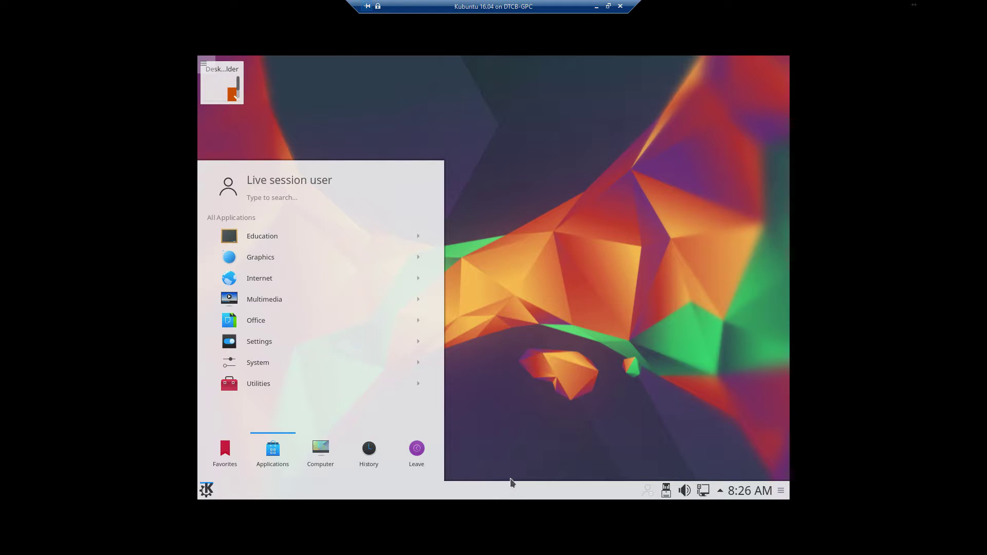
Bring up the Kickoff Computer tab listing Run Command, System Settings, places and removable storage
mouse_move(428, 457)
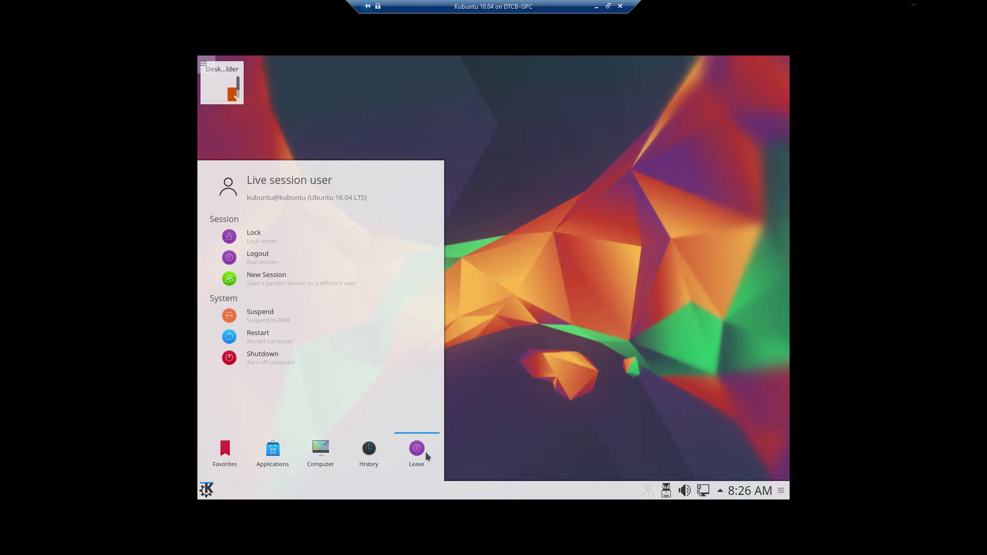
mouse_move(346, 443)
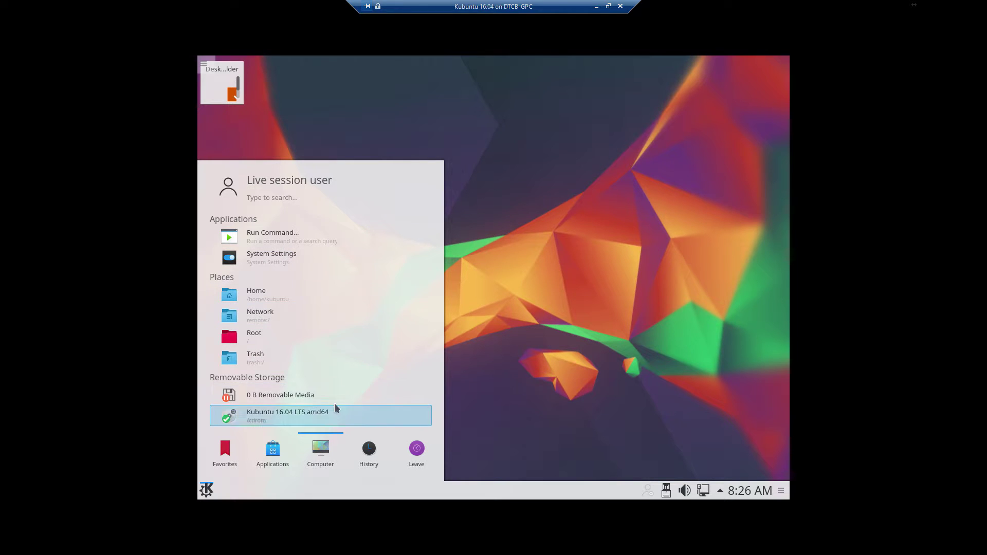
Close the launcher from its Favorites page, then open and dismiss the desktop and toolbox menus
left_click(219, 459)
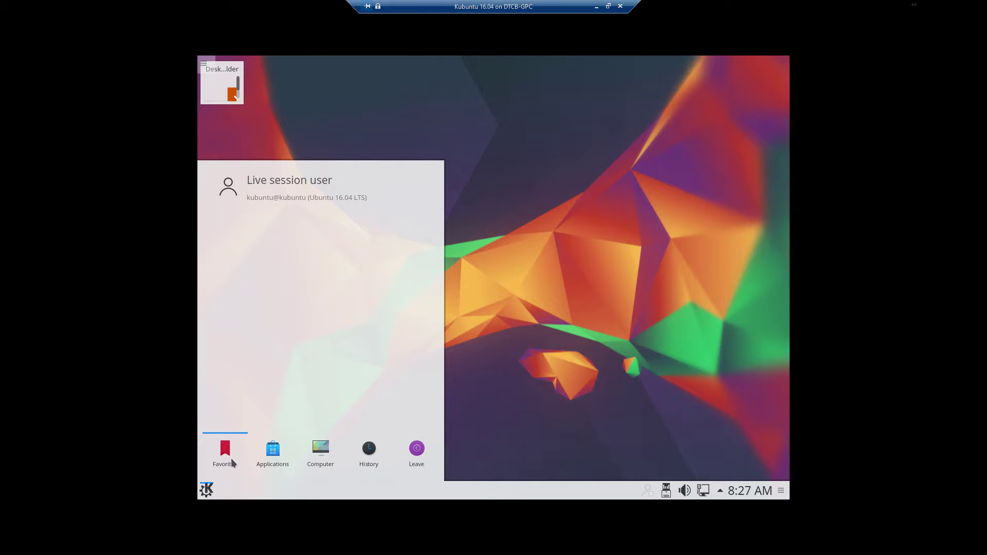
left_click(589, 410)
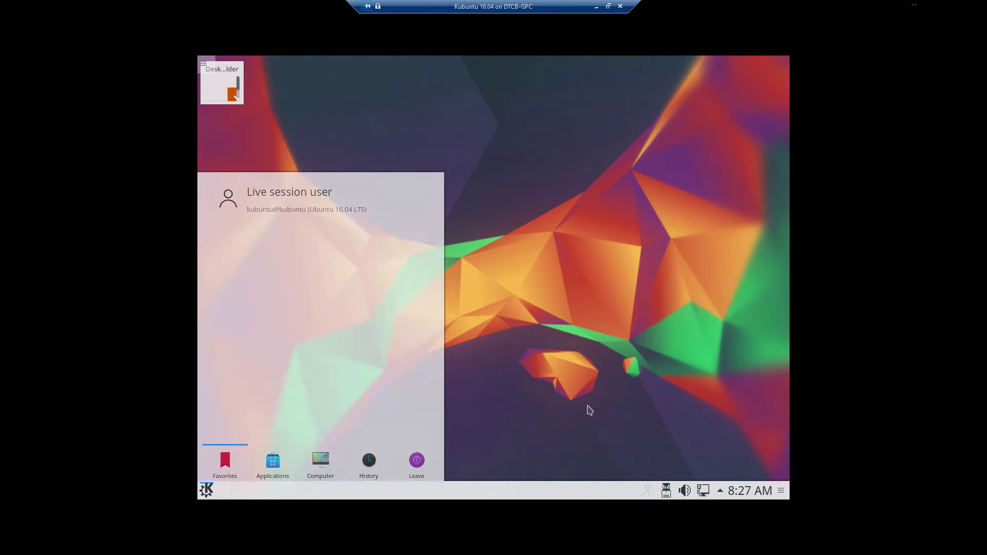
right_click(469, 214)
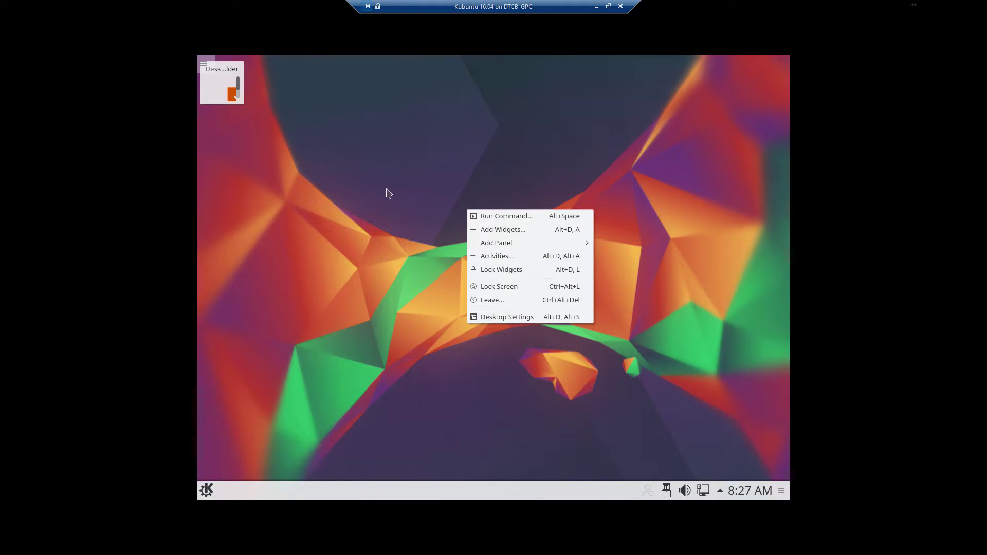
left_click(363, 296)
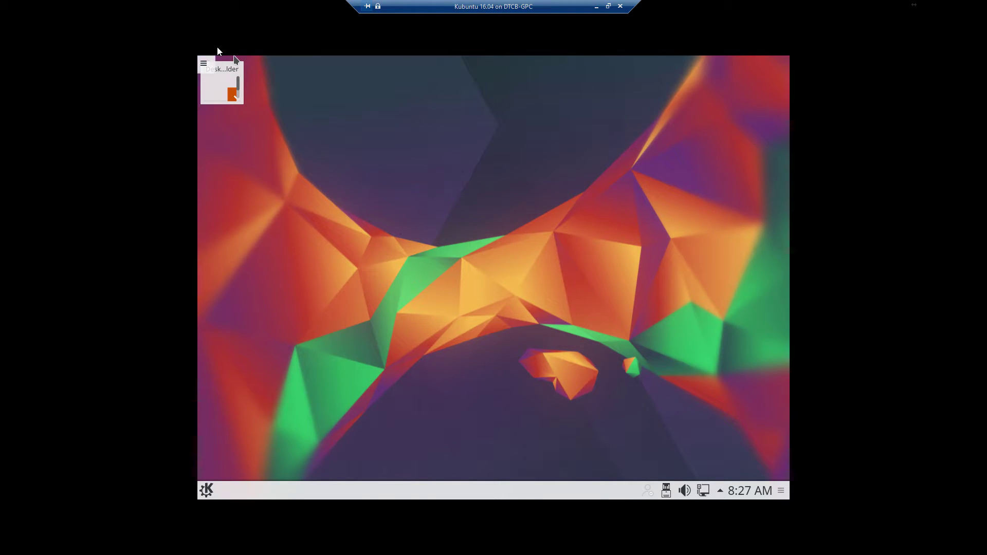
left_click(203, 64)
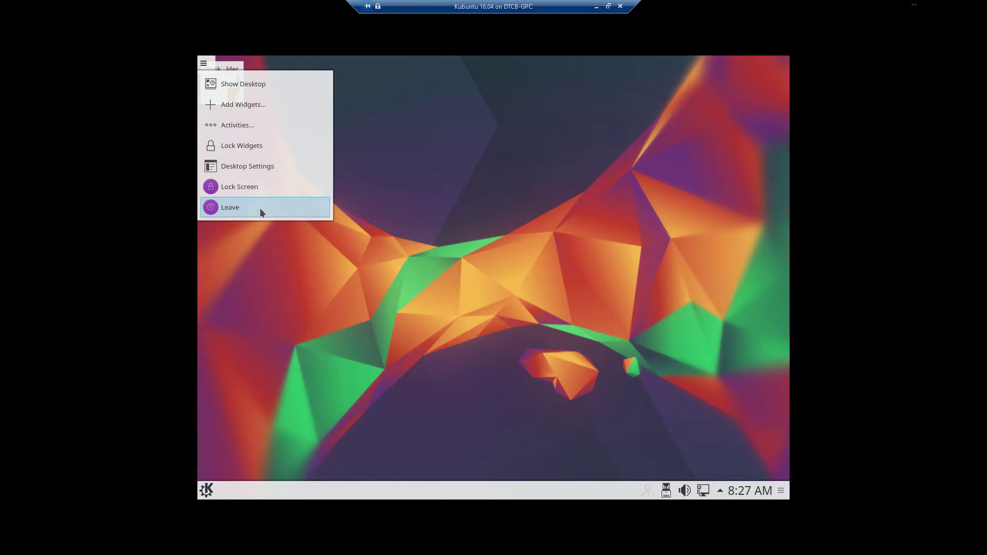
left_click(498, 161)
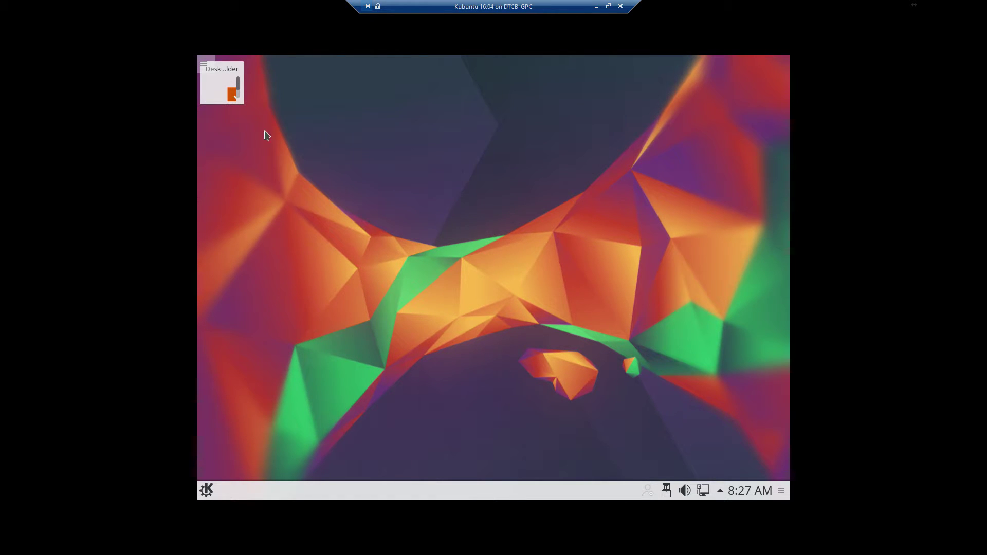
Launch the Install Kubuntu 16.04 LTS installer and continue with English on the Welcome page
left_click(216, 91)
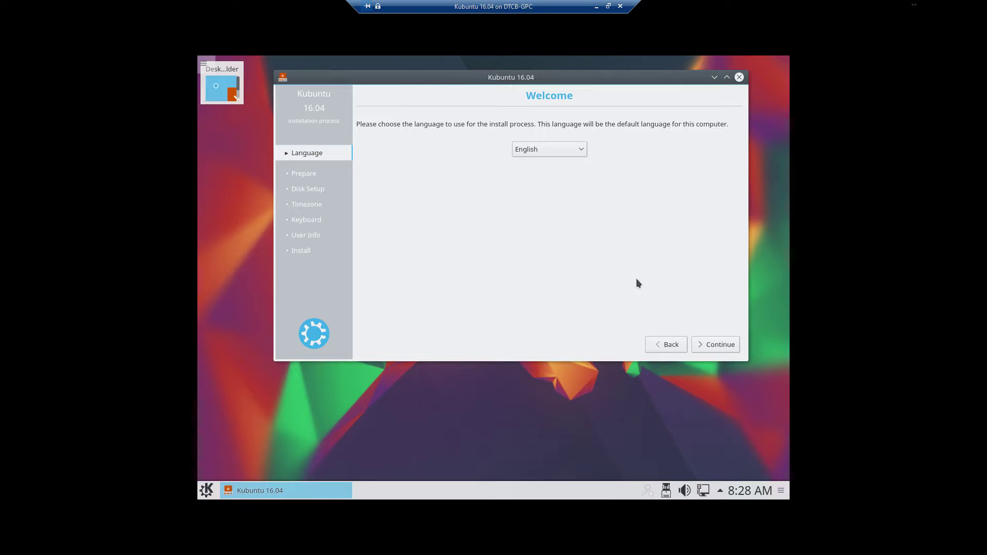
left_click(723, 346)
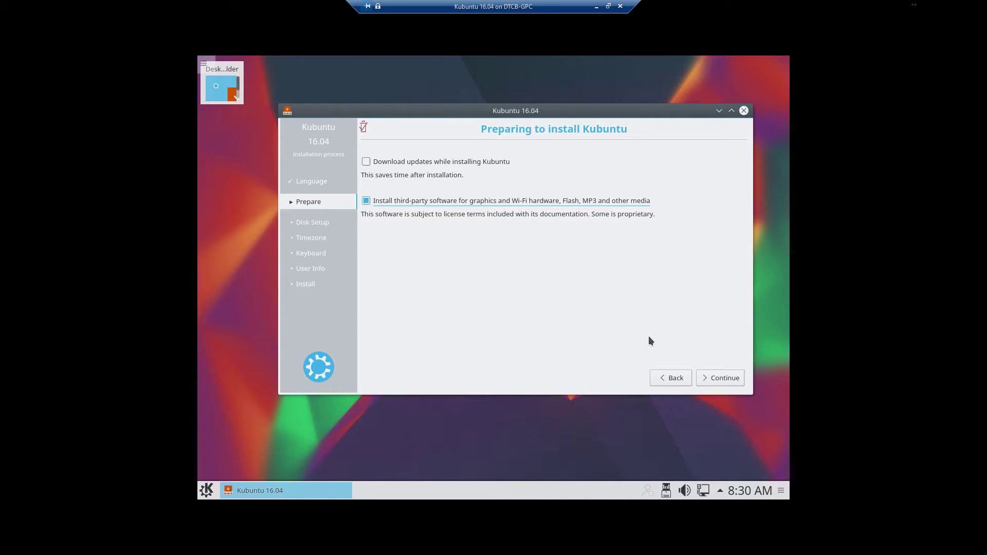
Continue past Preparing to install Kubuntu to the Installation type page
left_click(727, 384)
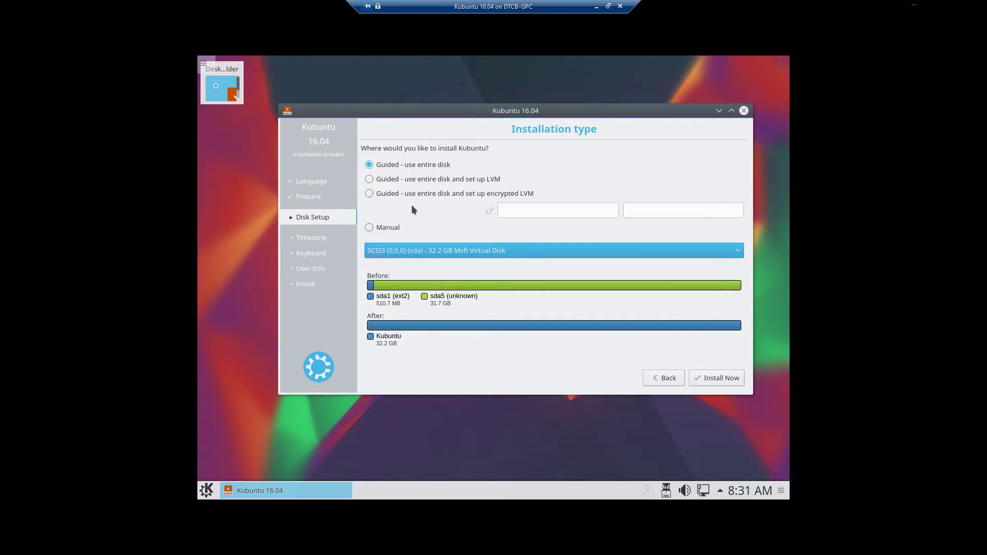
left_click(369, 193)
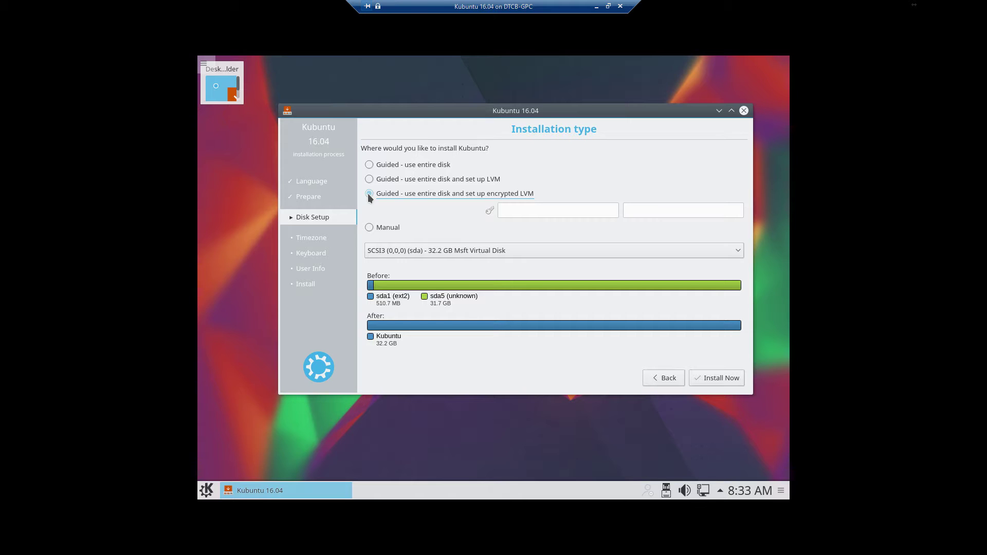
Pick plain 'Guided - use entire disk', choose Install Now, and confirm writing the partition changes to sda
left_click(369, 194)
left_click(368, 181)
left_click(369, 165)
left_click(720, 379)
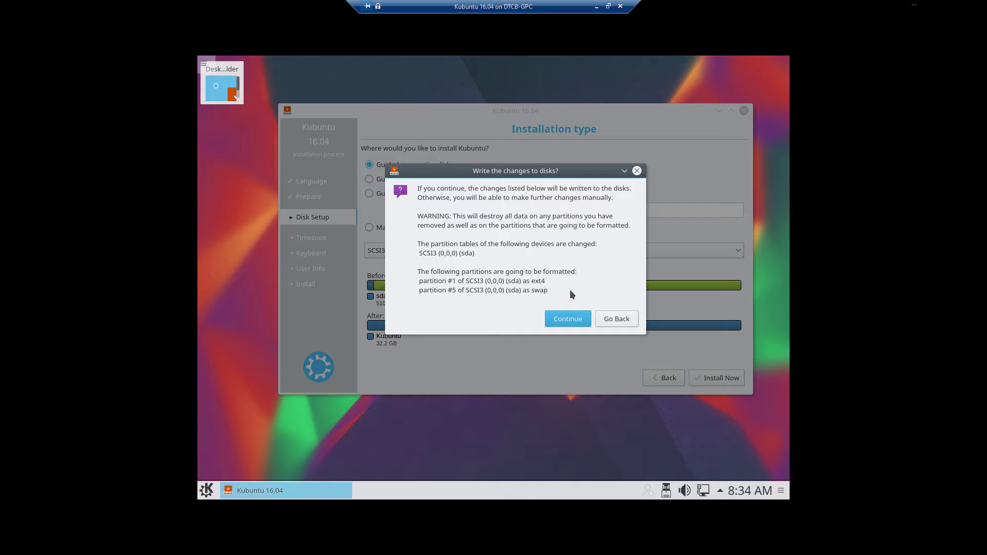
left_click(563, 318)
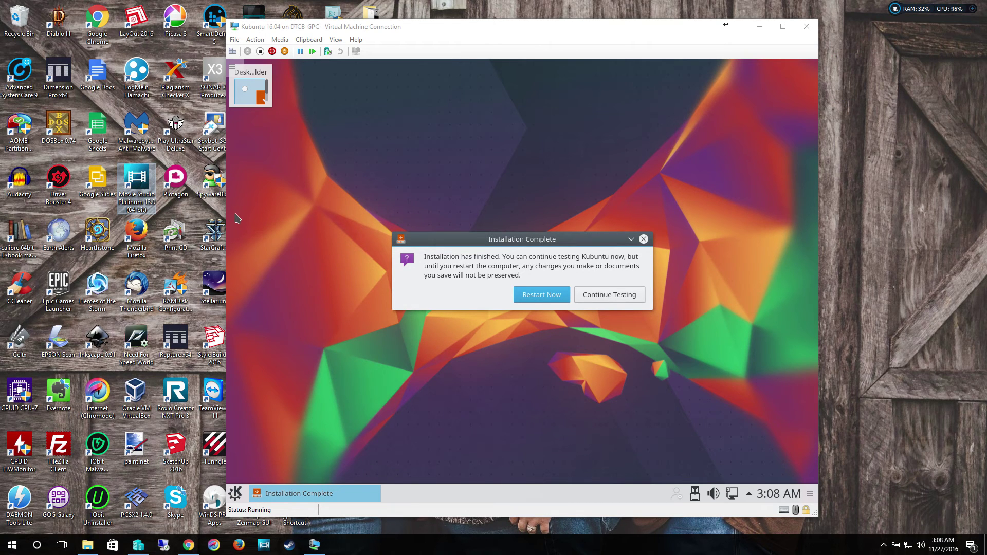
Restart the VM after installation, releasing the install DVD from the VM's Media menu
left_click(497, 315)
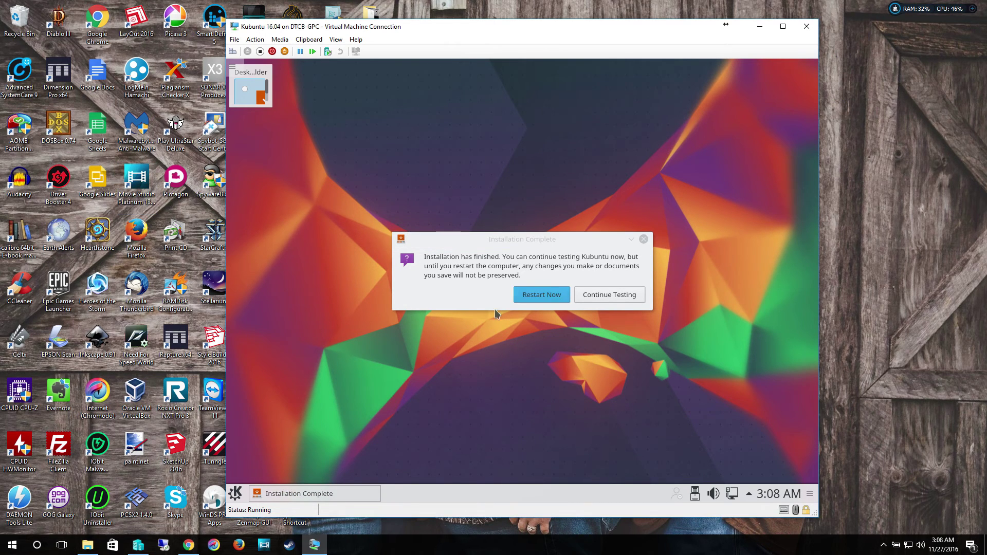
left_click(548, 296)
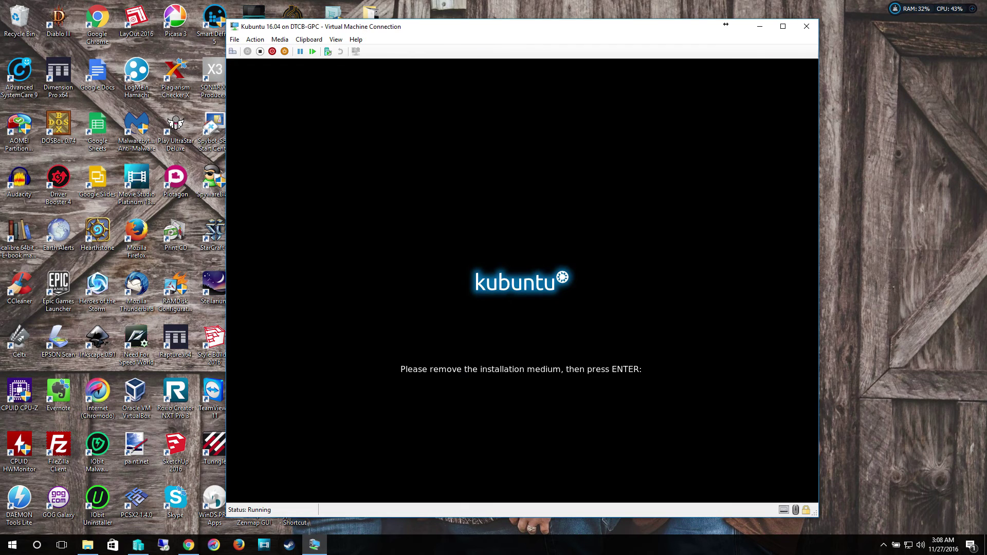
left_click(281, 41)
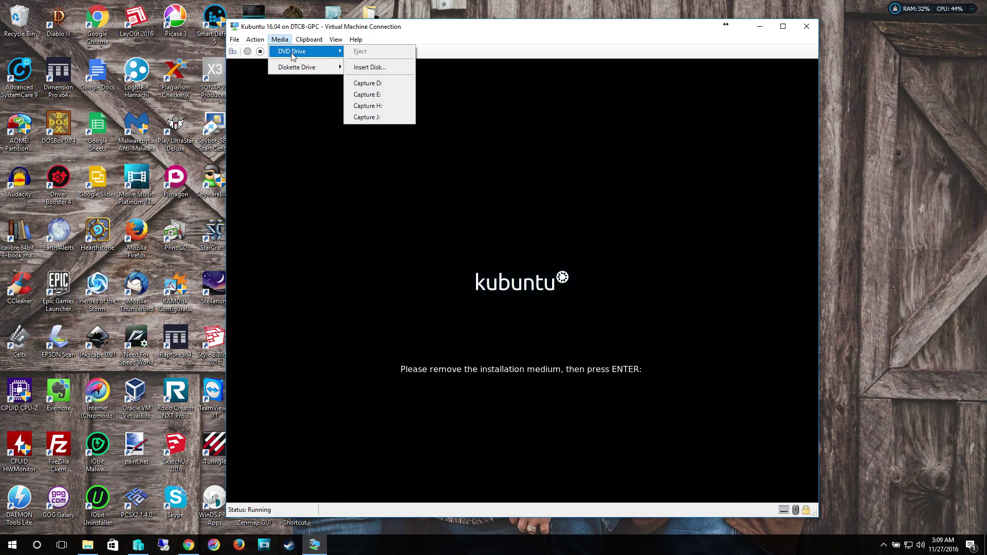
left_click(508, 57)
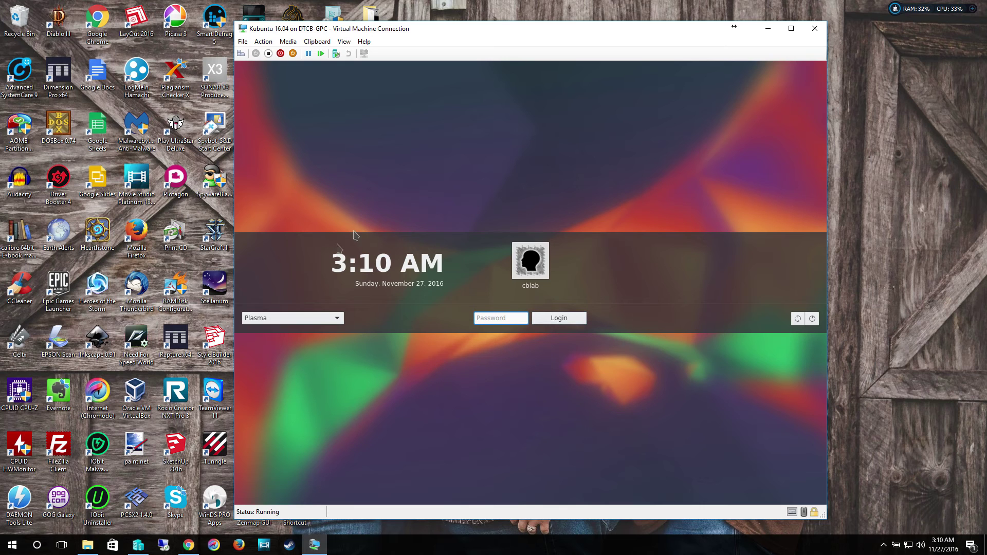
Keep Plasma as the session, enter the account password and log in
left_click(339, 318)
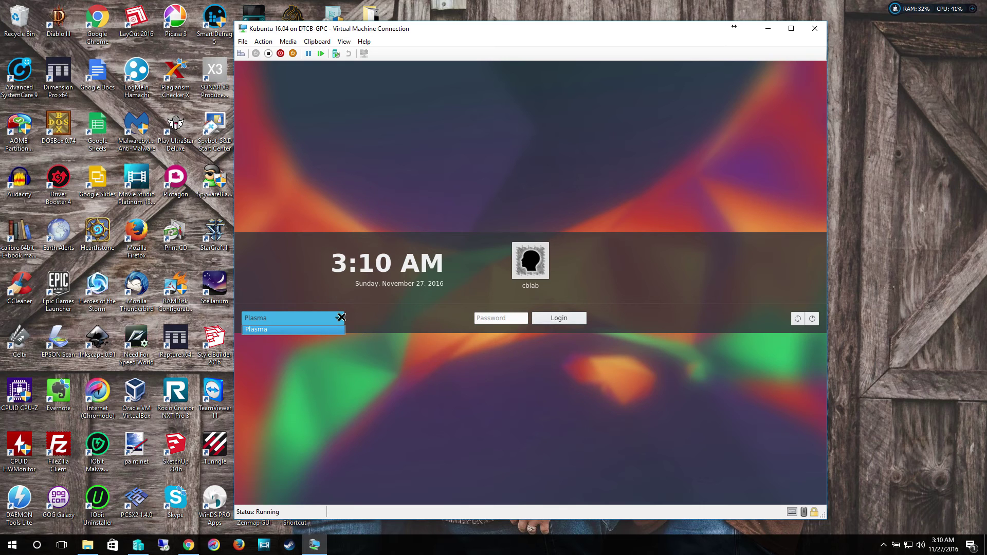
left_click(309, 329)
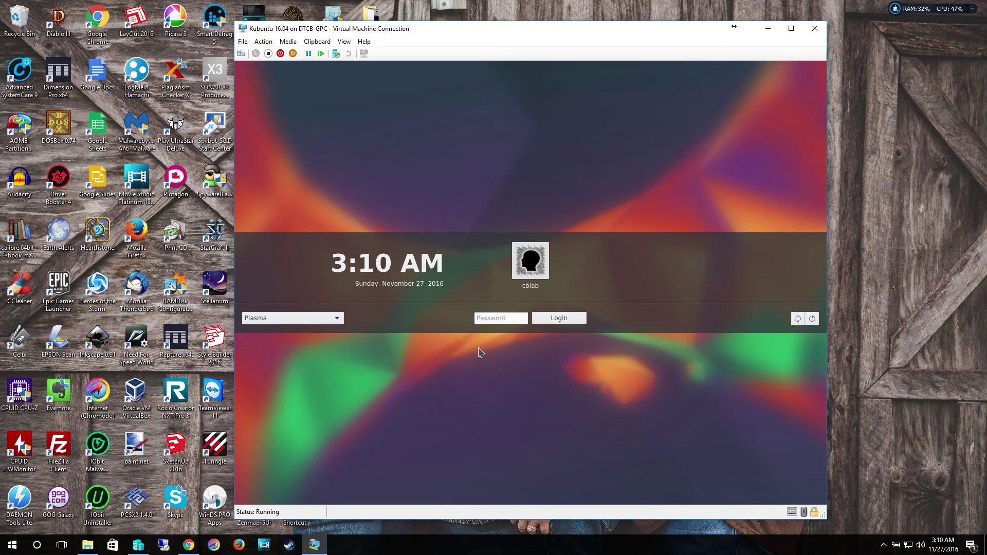
left_click(506, 316)
type("***********")
left_click(570, 319)
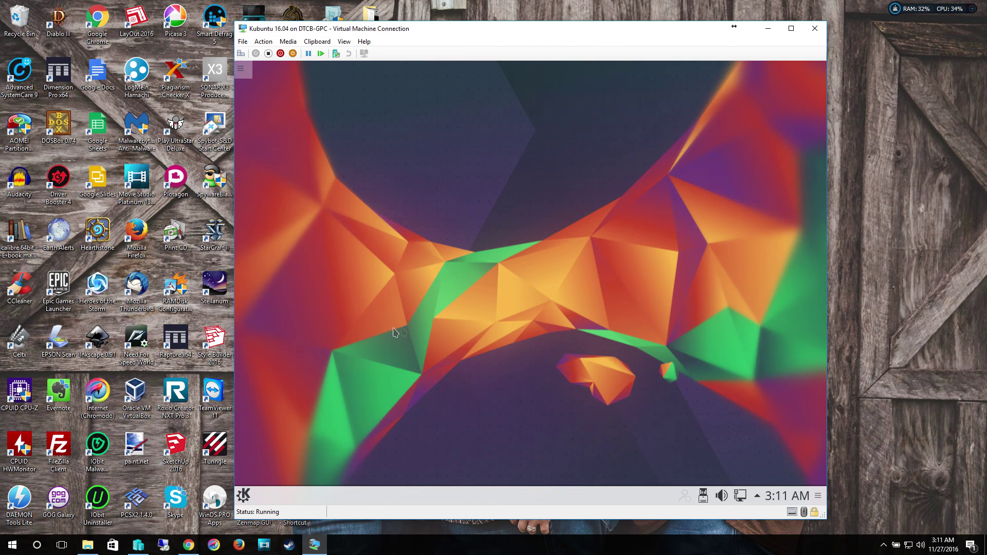
Start System Settings from the launcher's Applications > Settings category
left_click(245, 495)
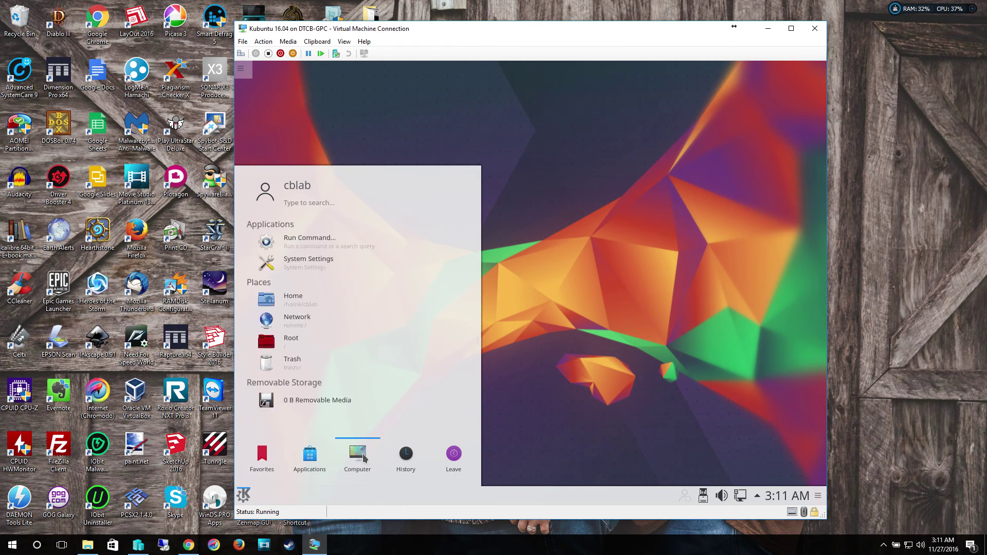
mouse_move(316, 462)
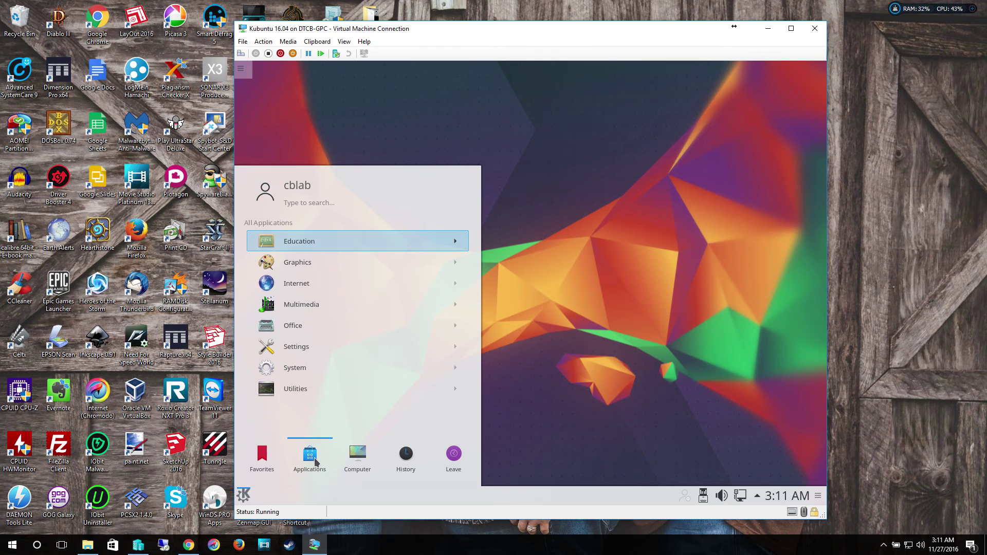
left_click(311, 349)
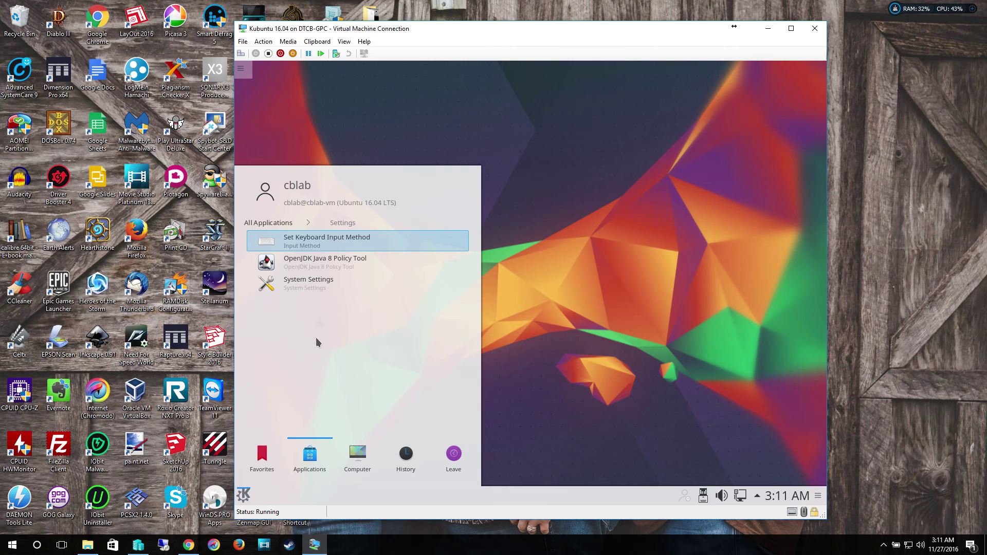
left_click(319, 287)
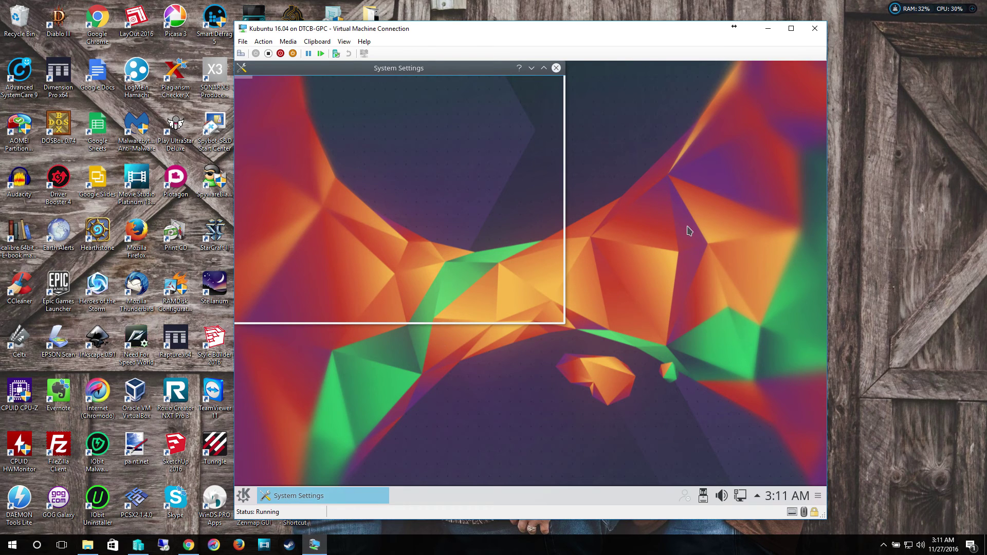
Scroll to Personalization, open Account Details, then go to the User Manager page
scroll(566, 155, "down", 2)
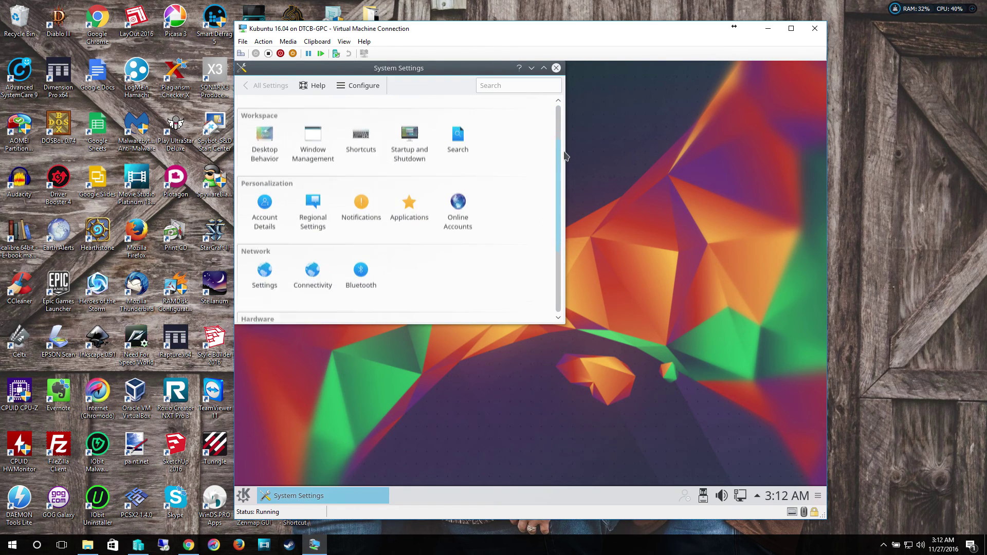
scroll(564, 153, "down", 1)
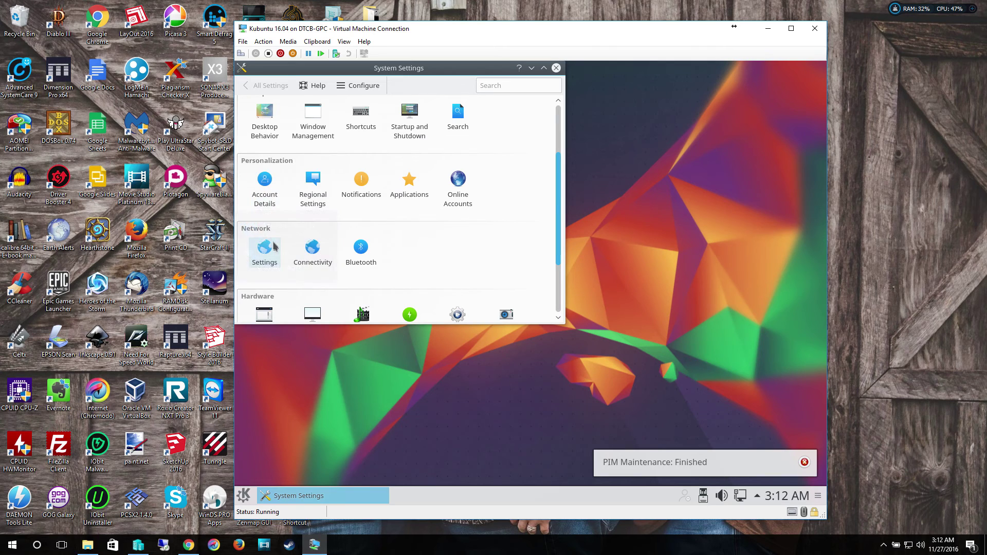
left_click(263, 198)
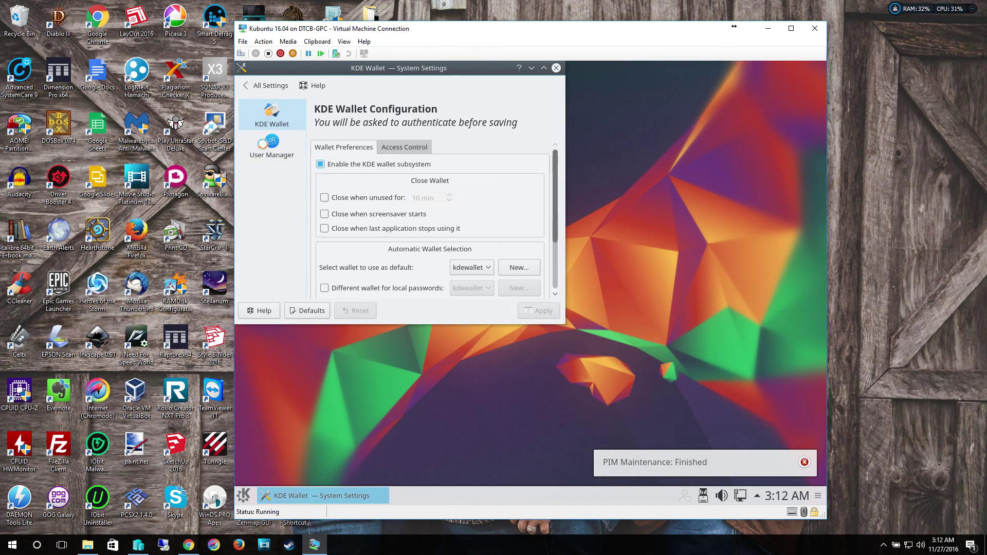
left_click(263, 148)
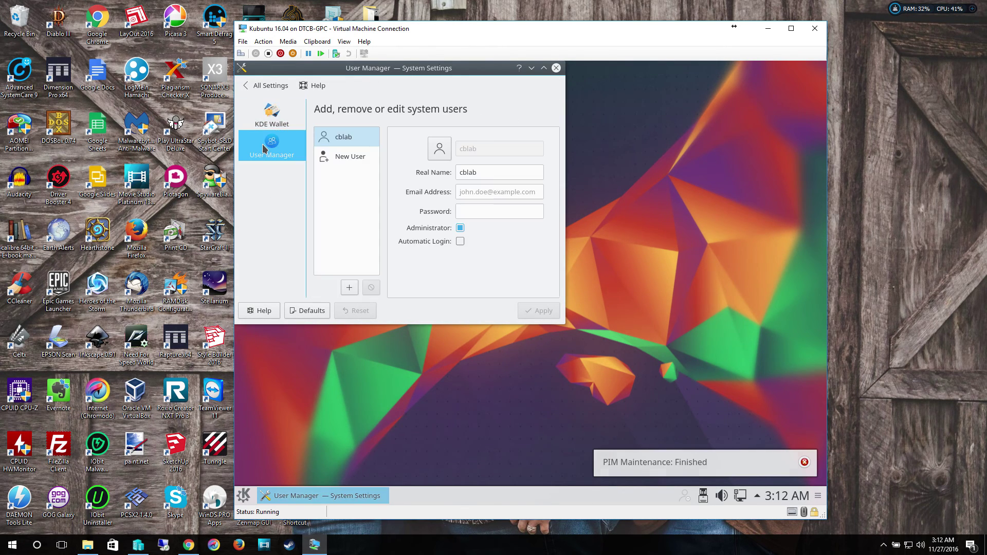
Add a new user, entering the real name and the username 'bttlab'
left_click(344, 158)
left_click(460, 227)
left_click(466, 171)
type("Brownell's Tech Tips")
left_click(462, 148)
type("bttlab")
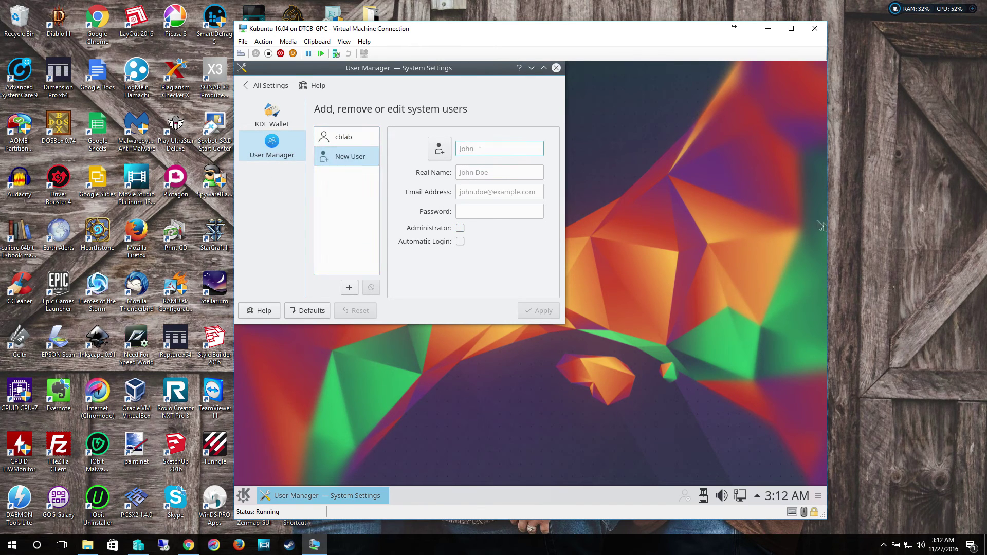
Set the new user's password and type it again to verify
left_click(500, 191)
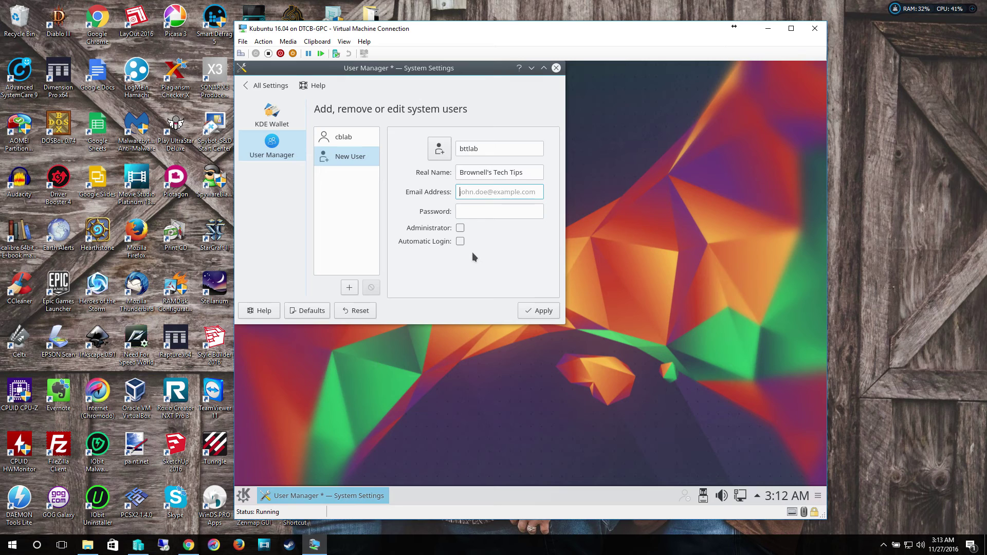
key("Tab")
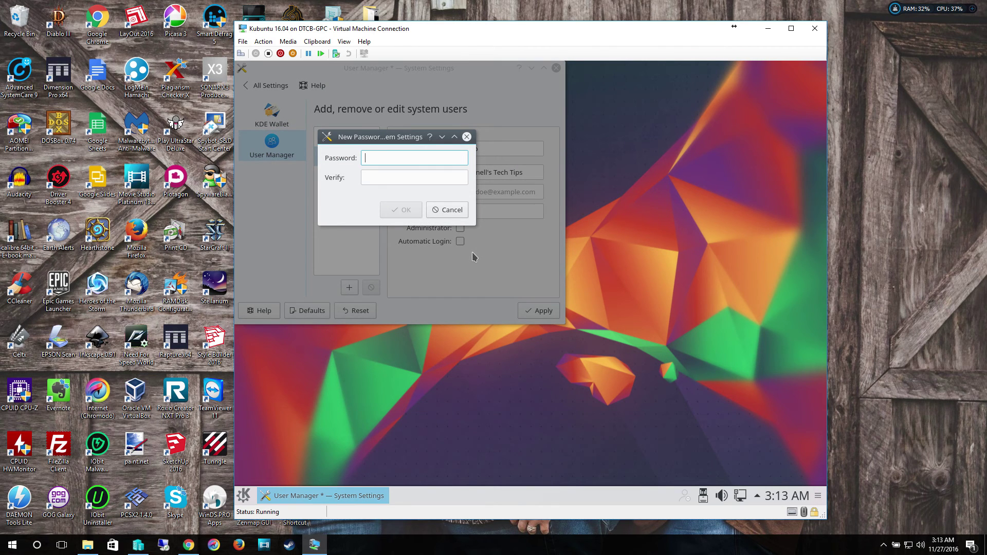
type("••••••••••")
key("Tab")
type("•••••••")
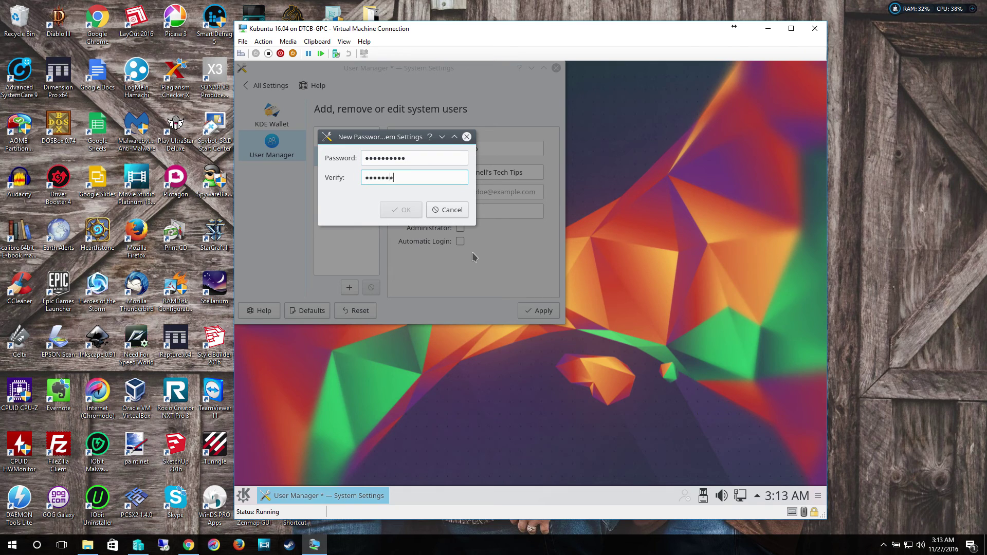
type("•••")
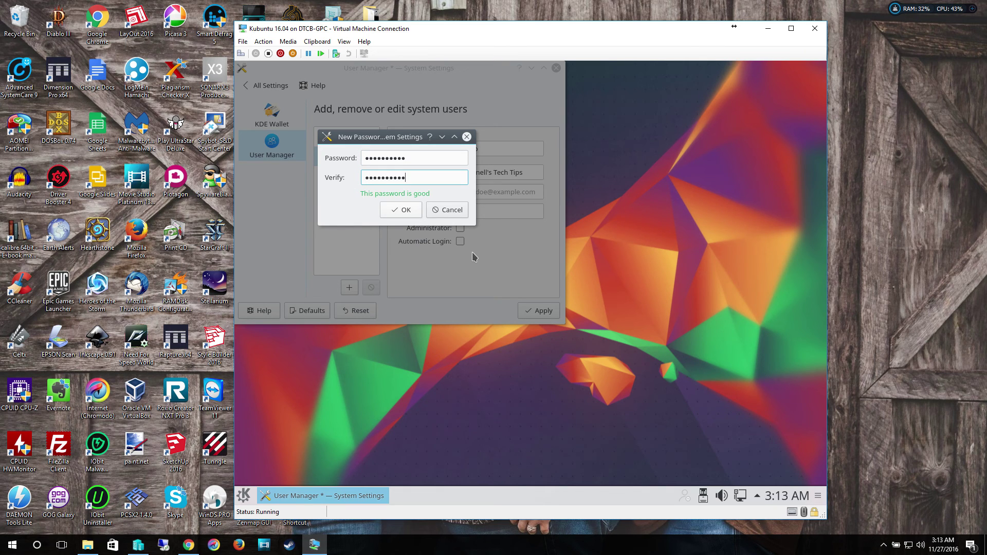
left_click(406, 215)
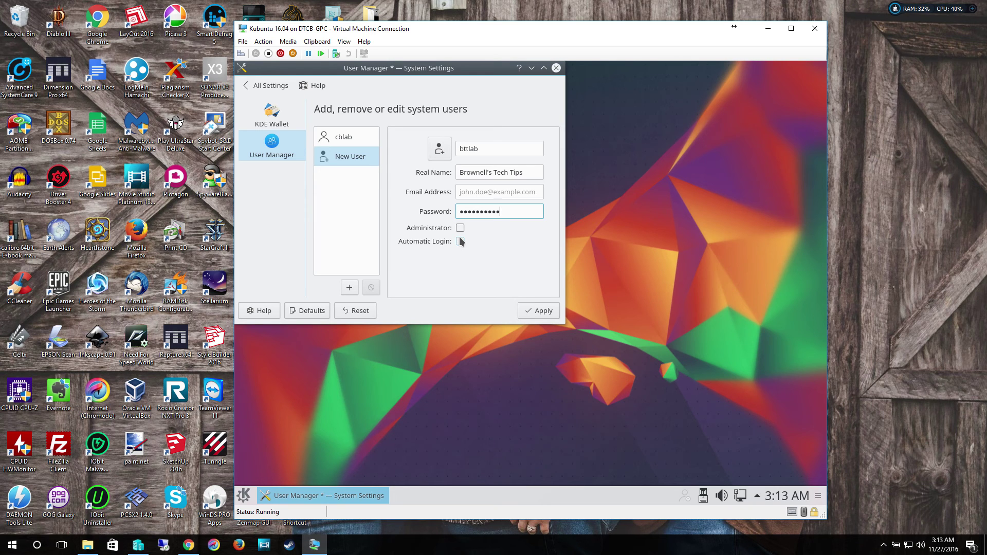
Apply the new account and authorise it with the administrator password
left_click(531, 313)
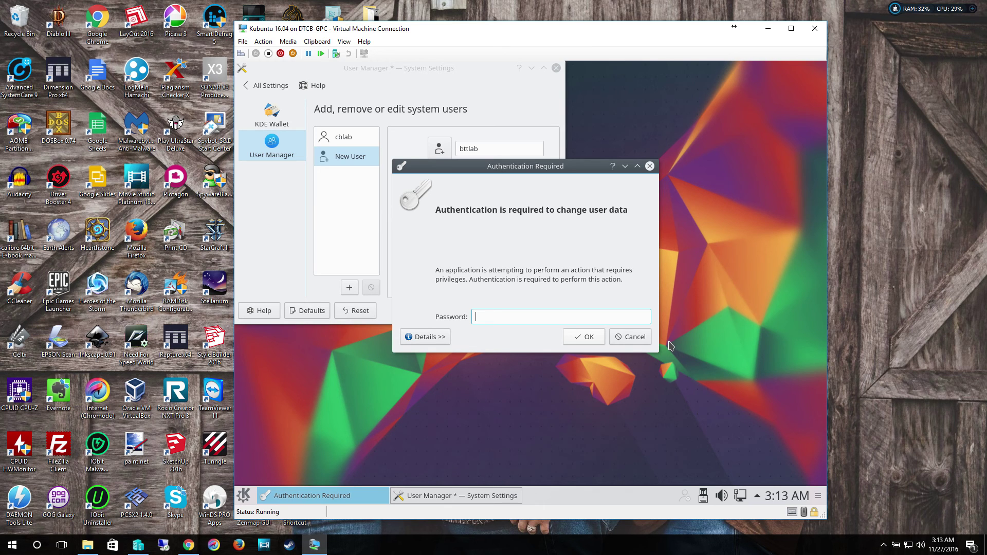
type("**********")
key("Return")
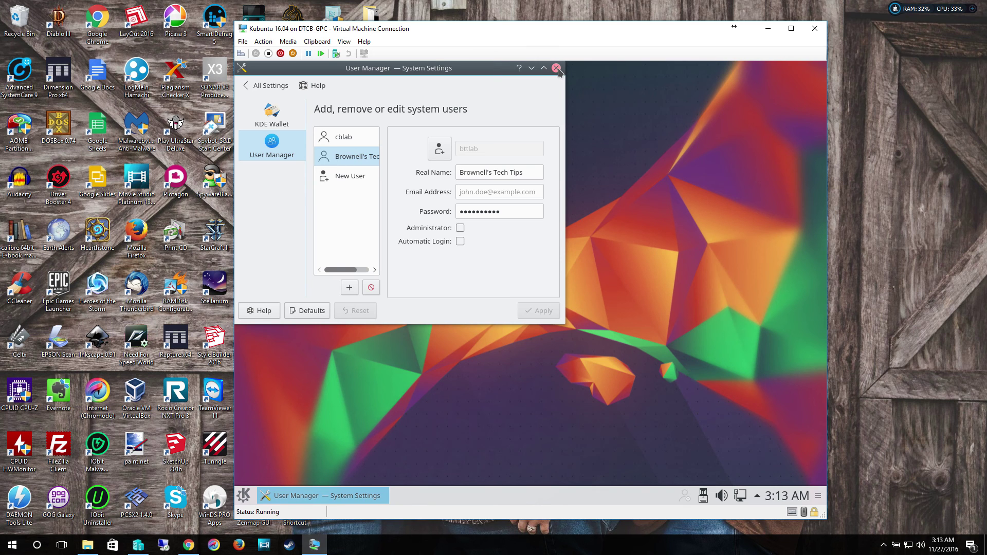
Close the User Manager – System Settings window
left_click(556, 68)
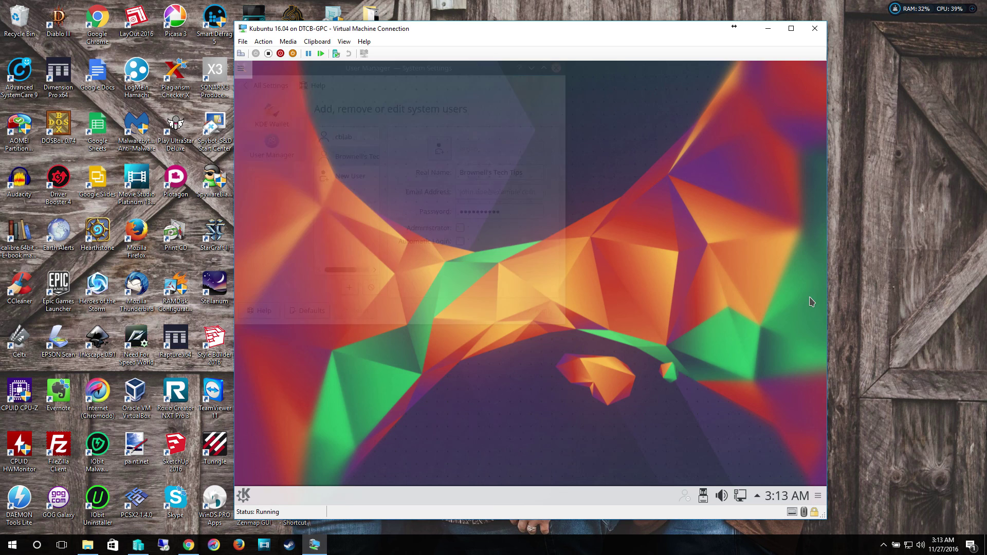